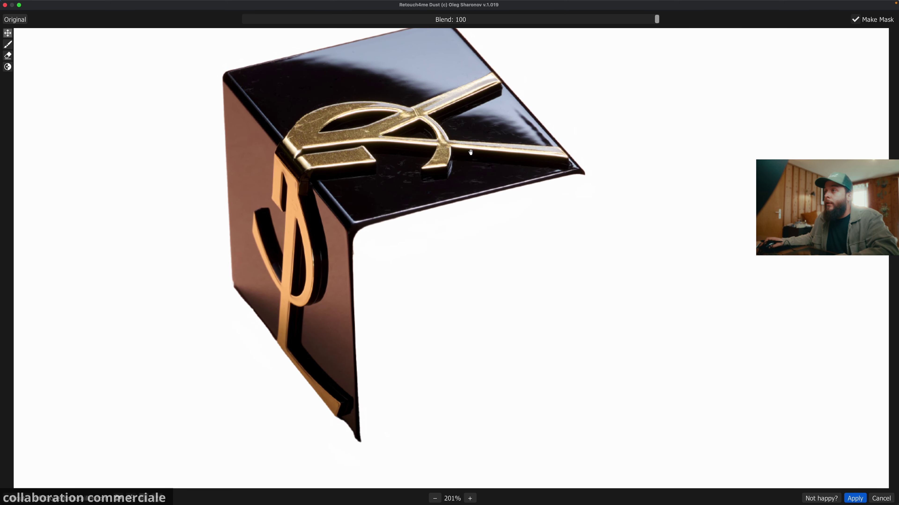
# Step: Turn off Make Mask and apply the Retouch4me Dust cleanup to the cap layer at a blend of 100
pyautogui.click(470, 152)
pyautogui.click(470, 152)
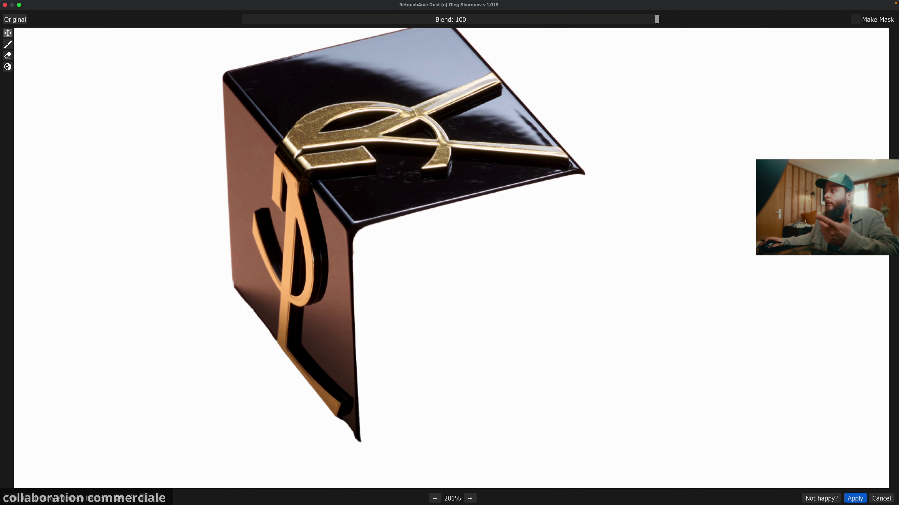
pyautogui.click(858, 500)
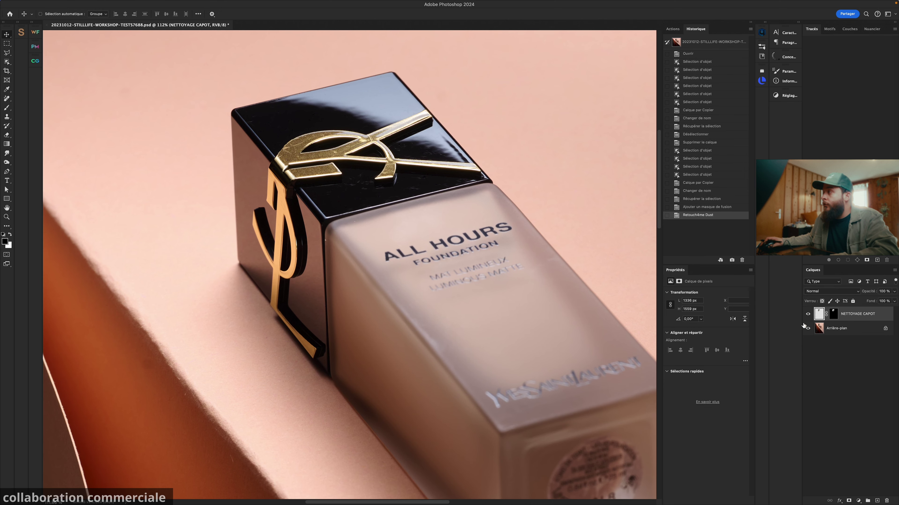
# Step: Toggle the NETTOYAGE CAPOT layer's visibility to compare the cap before and after the dust removal
pyautogui.click(807, 315)
pyautogui.click(807, 315)
pyautogui.click(807, 315)
pyautogui.click(808, 314)
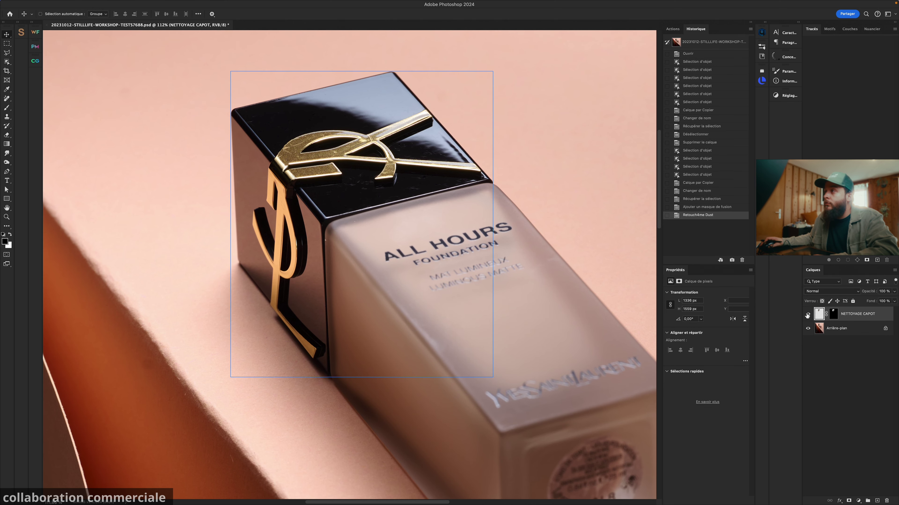
# Step: Erase small spots of the NETTOYAGE CAPOT layer along the cap's edge next to the bottle and at its outer corner
pyautogui.scroll(4, 331, 234)
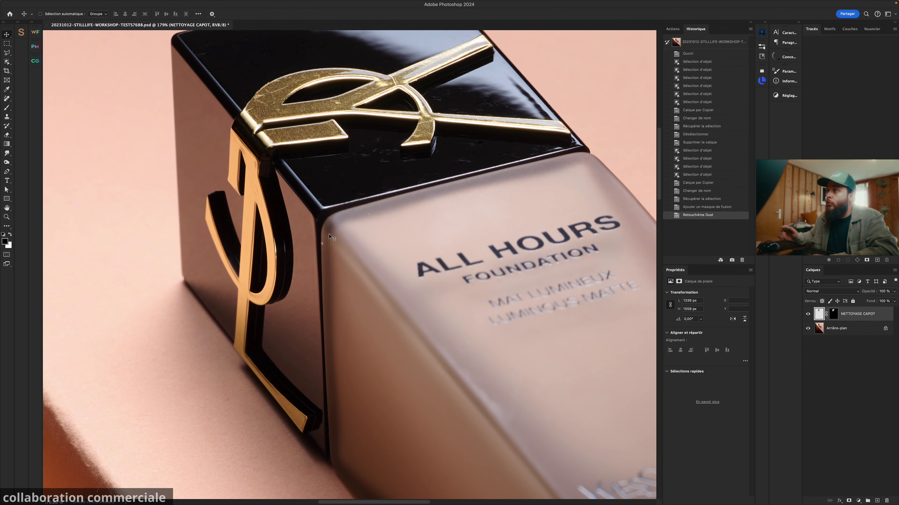
pyautogui.press('e')
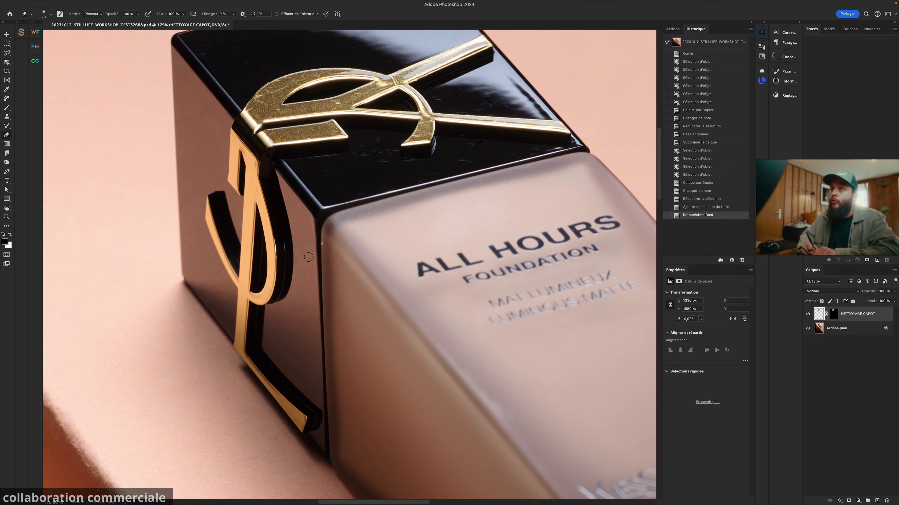
pyautogui.moveTo(324, 244); pyautogui.dragTo(319, 245)
pyautogui.click(322, 245)
pyautogui.click(323, 247)
pyautogui.click(324, 252)
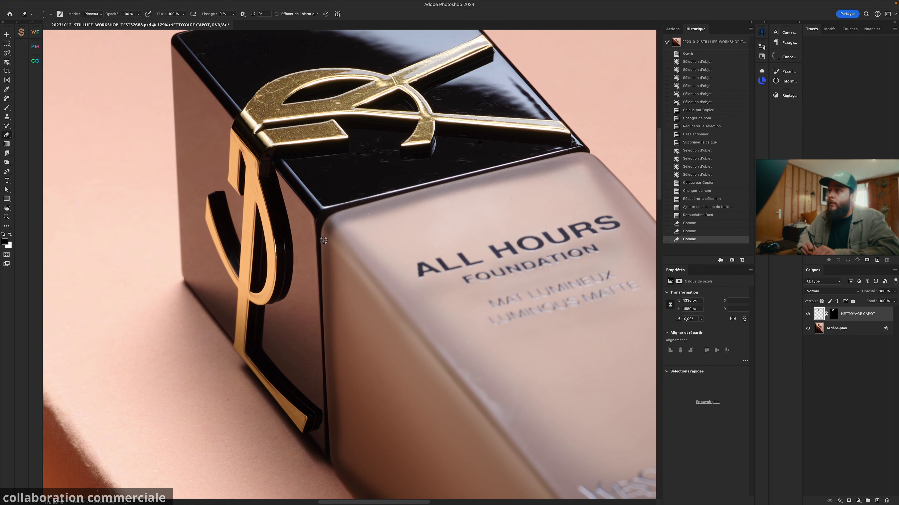
pyautogui.click(324, 253)
pyautogui.click(369, 214)
pyautogui.moveTo(382, 248); pyautogui.dragTo(386, 248)
pyautogui.moveTo(325, 232); pyautogui.dragTo(305, 270)
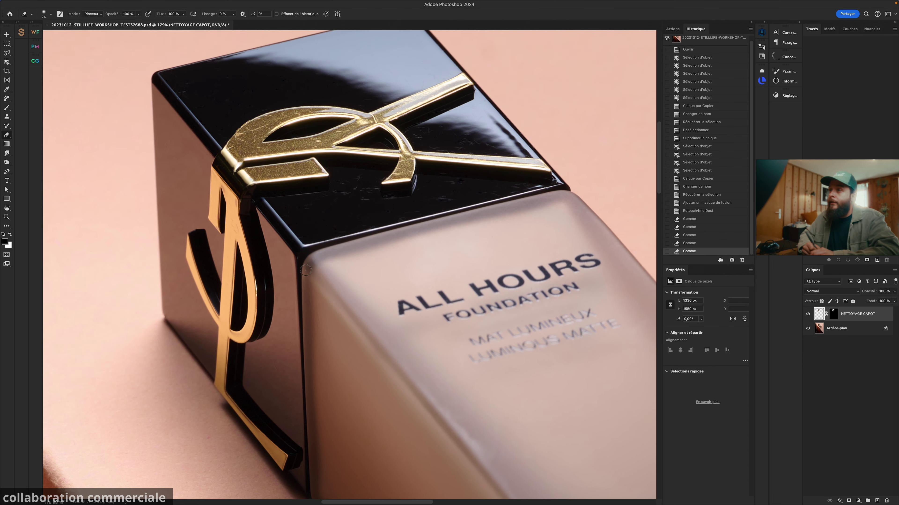
pyautogui.click(158, 317)
# Step: Hide and show the NETTOYAGE CAPOT layer to check the cap's black faces after the erasing
pyautogui.click(807, 315)
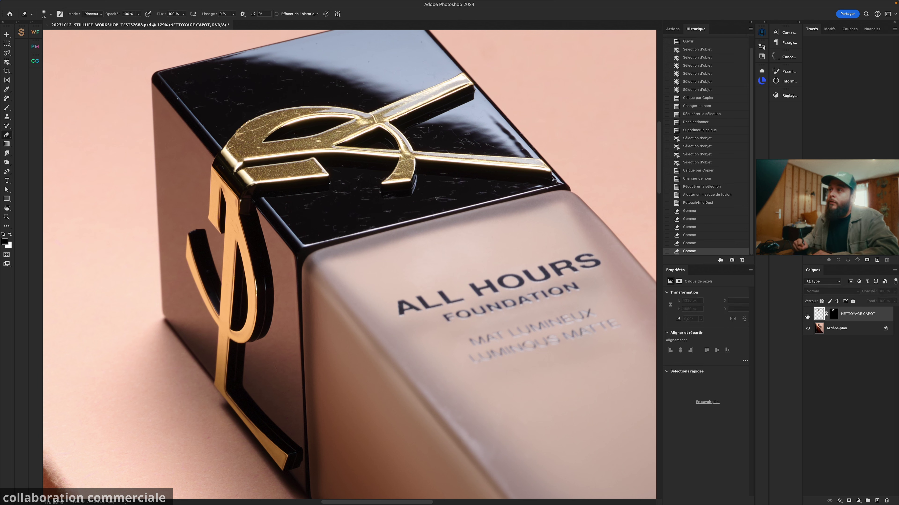
pyautogui.click(807, 315)
pyautogui.click(806, 316)
pyautogui.click(806, 316)
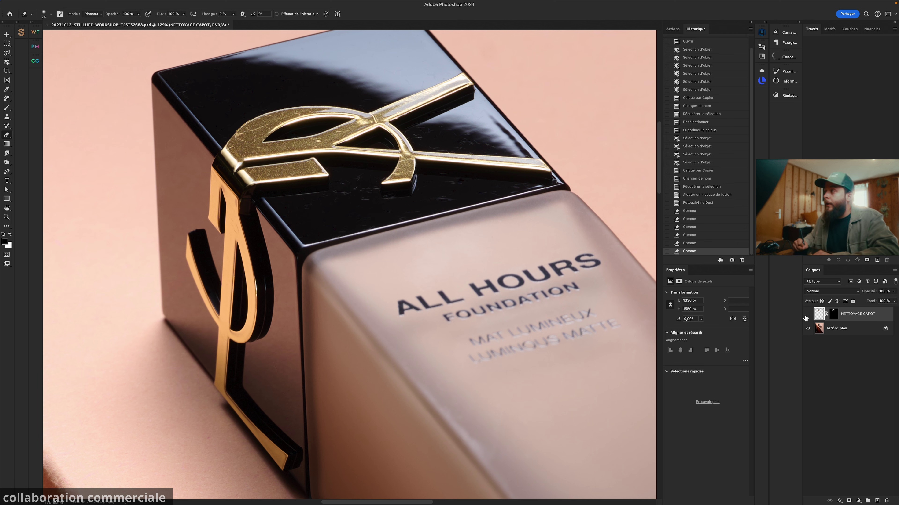
pyautogui.click(807, 315)
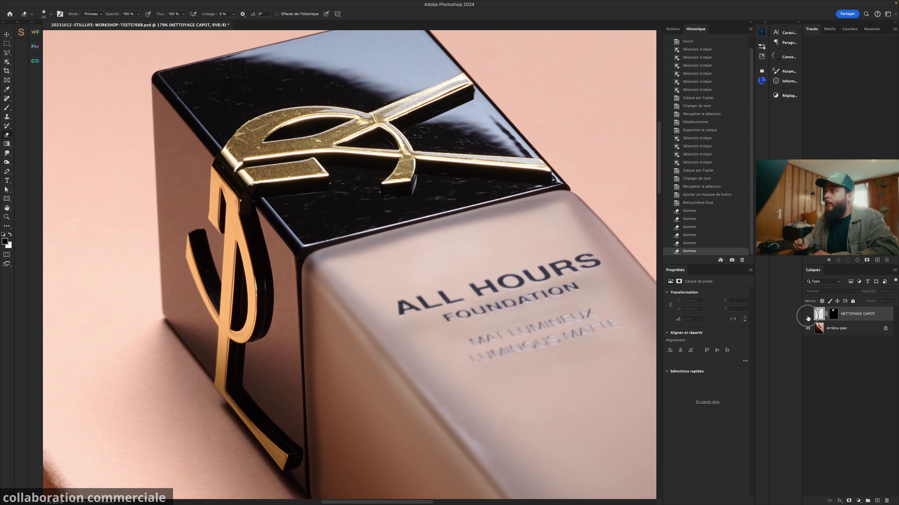
# Step: Erase spots of the NETTOYAGE CAPOT layer where the gold logo folds over the cap's front edge
pyautogui.click(241, 201)
pyautogui.click(242, 207)
pyautogui.click(244, 217)
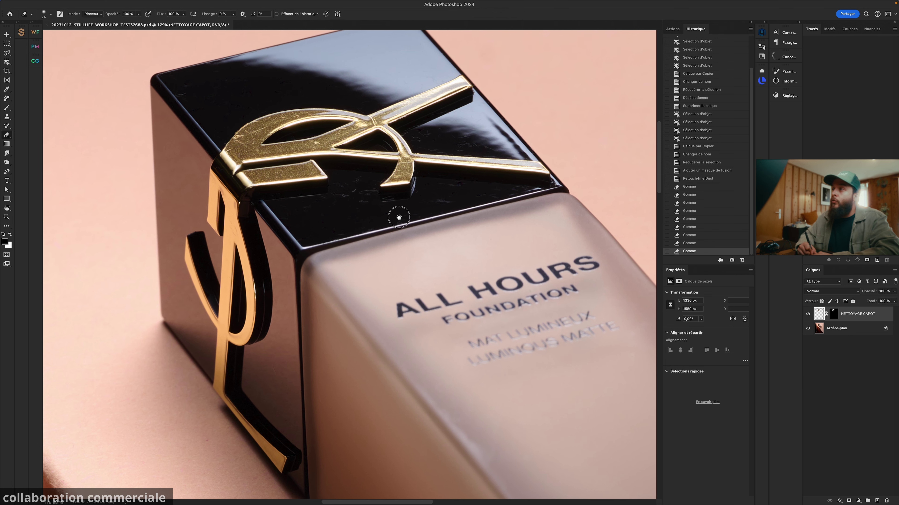
pyautogui.scroll(1, 410, 212)
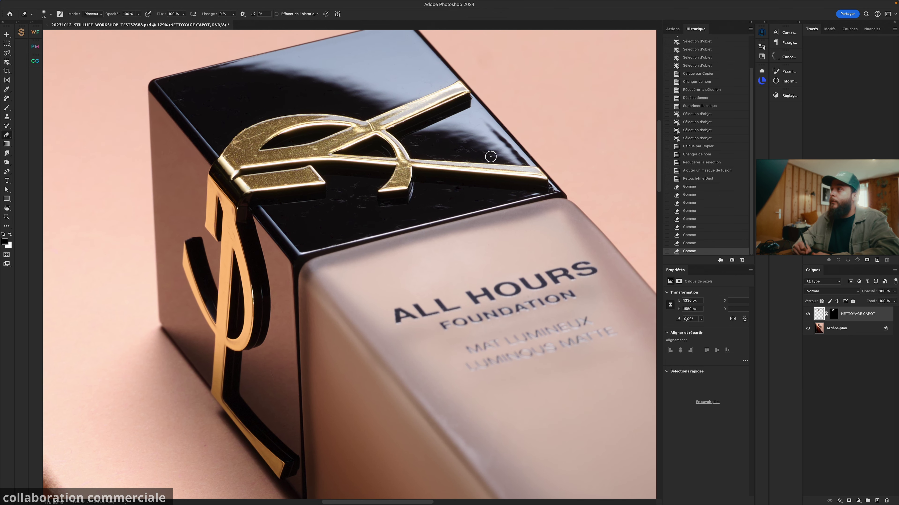
pyautogui.moveTo(296, 117); pyautogui.dragTo(347, 155)
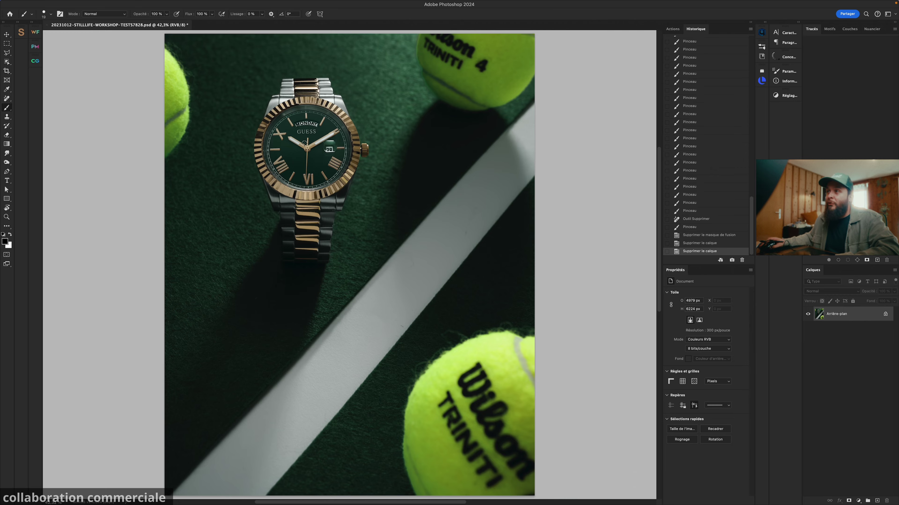
# Step: Examine the watch's dial, bracelet and fluted bezel up close for dust and scratches
pyautogui.scroll(10, 305, 143)
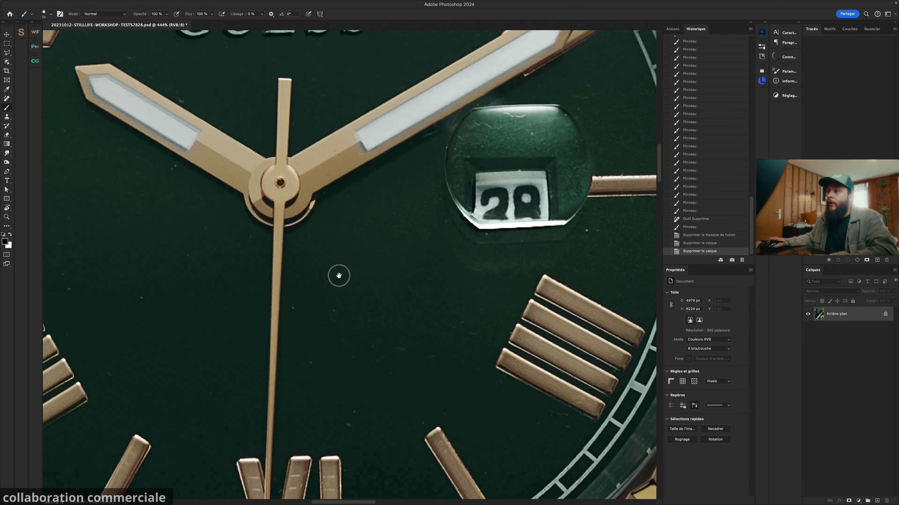
pyautogui.moveTo(339, 275); pyautogui.dragTo(192, 441)
pyautogui.moveTo(391, 235); pyautogui.dragTo(492, 468)
pyautogui.moveTo(341, 155); pyautogui.dragTo(452, 360)
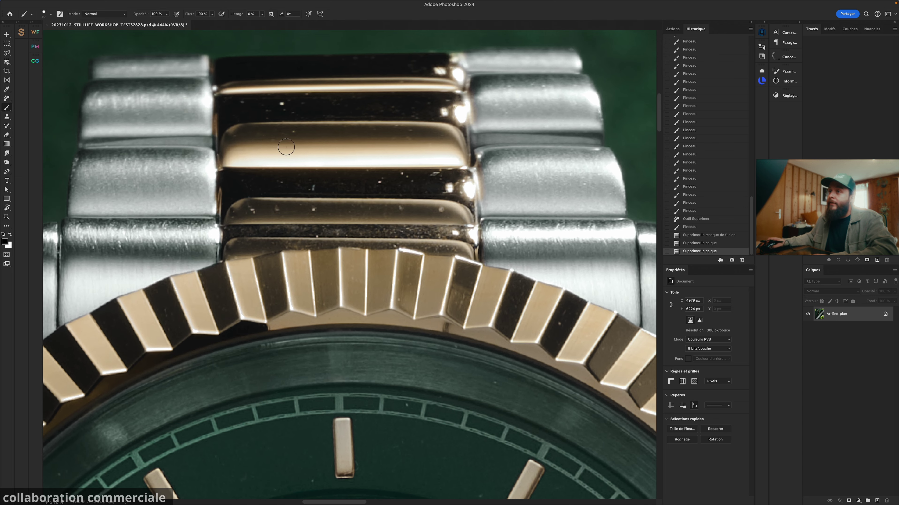
pyautogui.moveTo(409, 262); pyautogui.dragTo(311, 269)
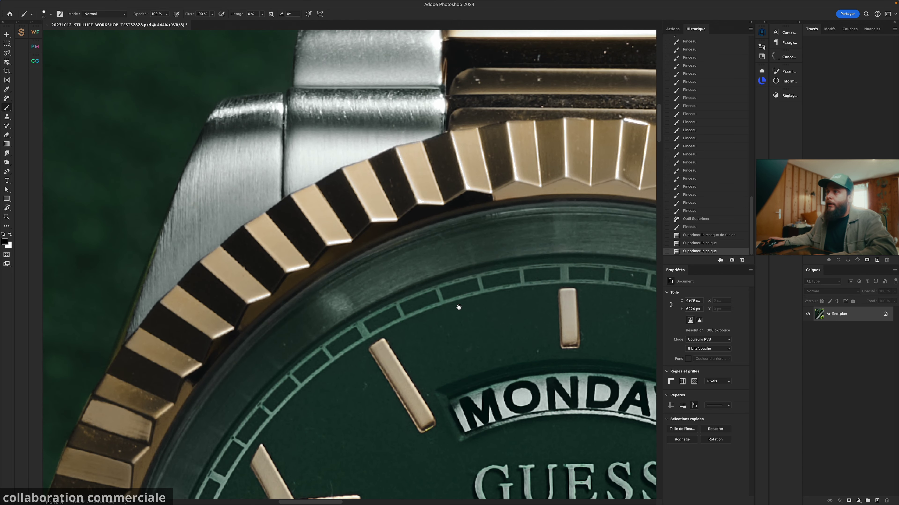
pyautogui.moveTo(434, 300); pyautogui.dragTo(147, 307)
pyautogui.press('super+0')
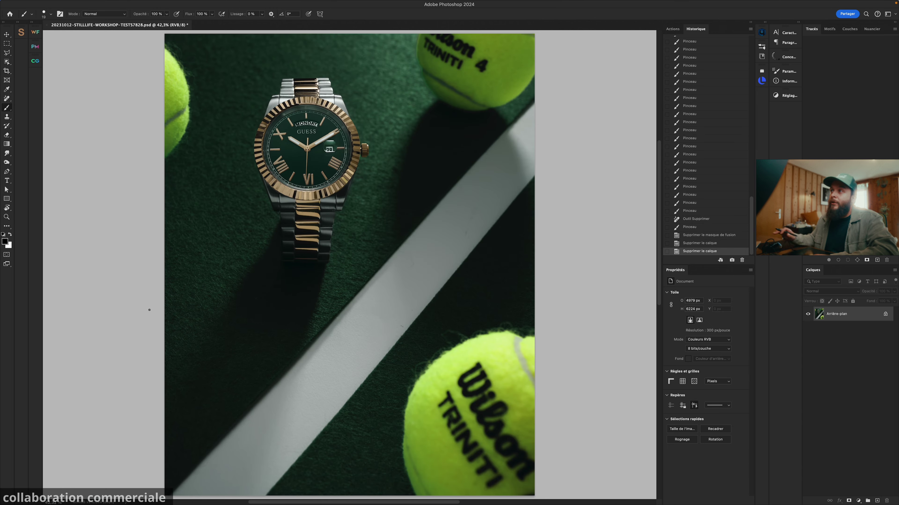
# Step: Duplicate the background layer of the watch image and rename the copy as CLN
pyautogui.moveTo(131, 3)
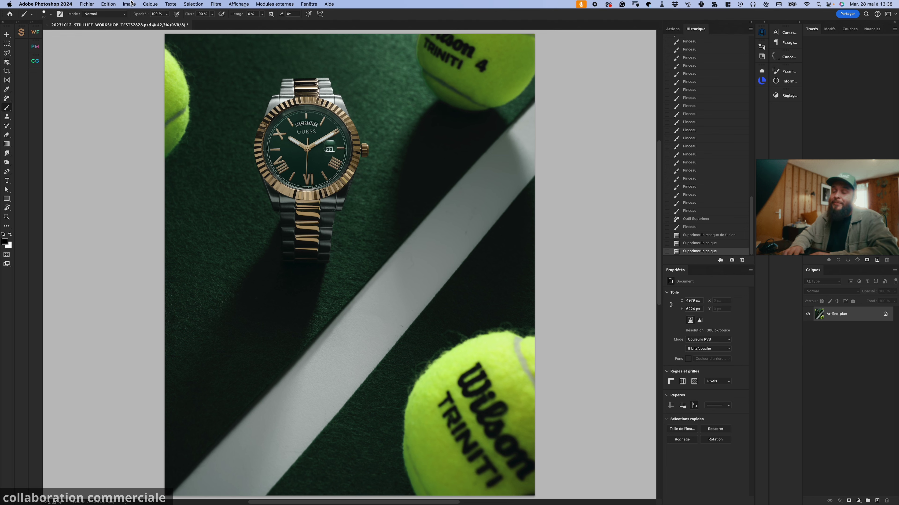
pyautogui.press('super+j')
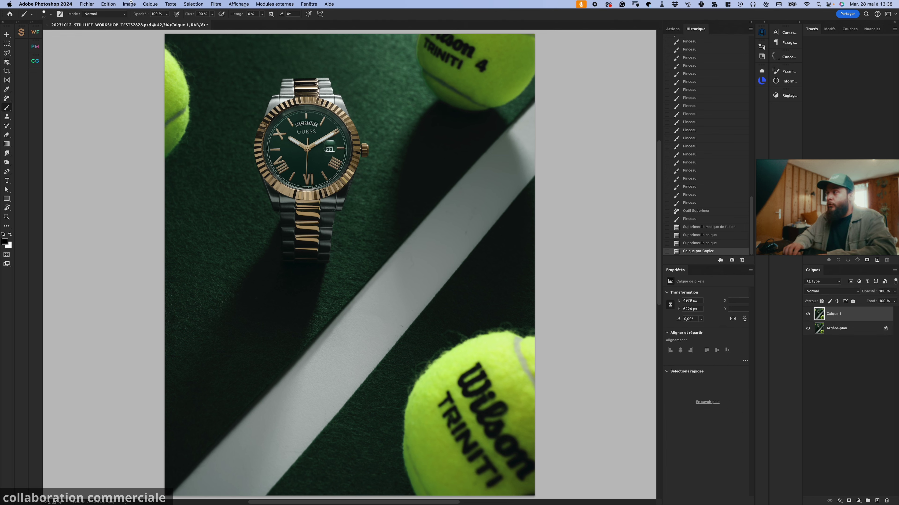
pyautogui.press('F2')
pyautogui.write('CLN')
pyautogui.press('Return')
pyautogui.press('v')
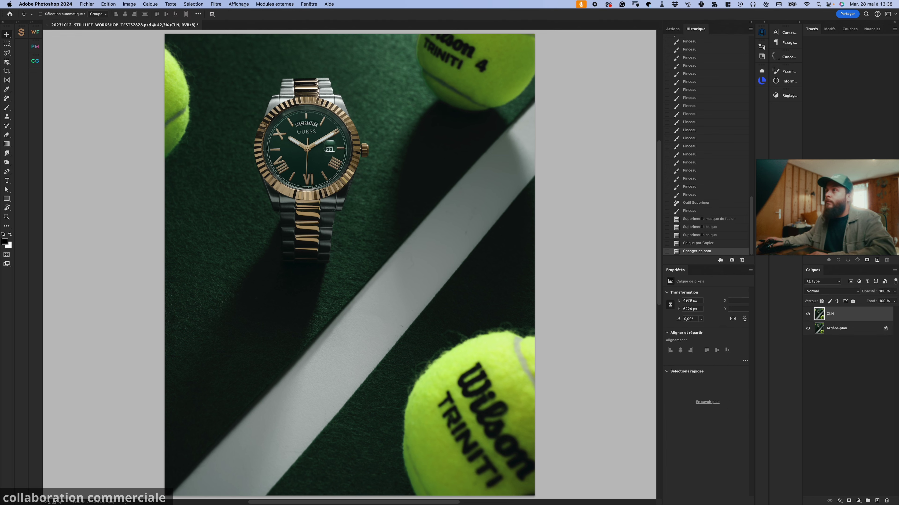
# Step: Apply the Retouch4me Dust filter to the CLN layer with Make Mask on and blend at 100
pyautogui.click(215, 4)
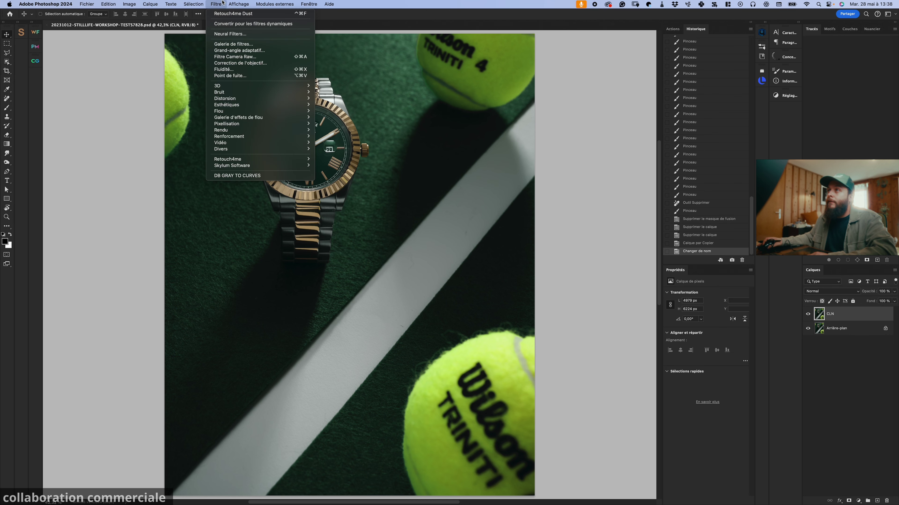
pyautogui.moveTo(264, 160)
pyautogui.click(383, 179)
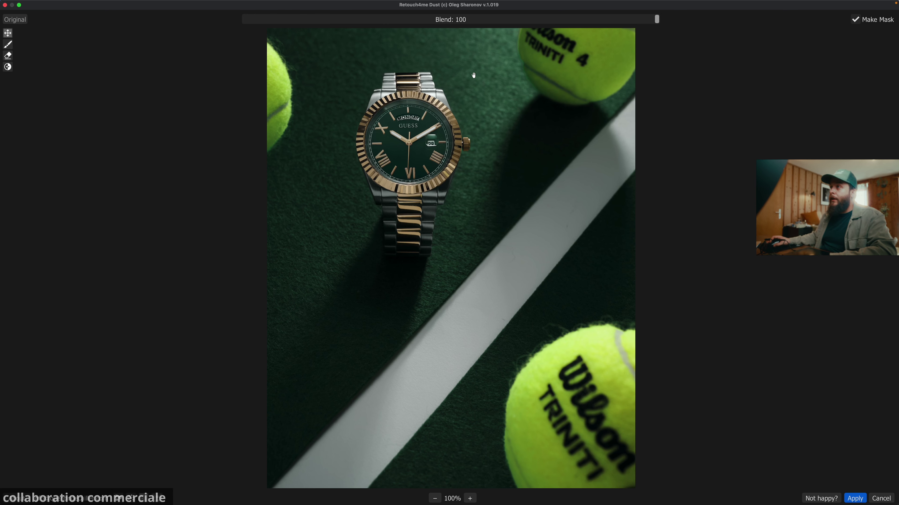
pyautogui.scroll(3, 474, 75)
pyautogui.scroll(3, 394, 151)
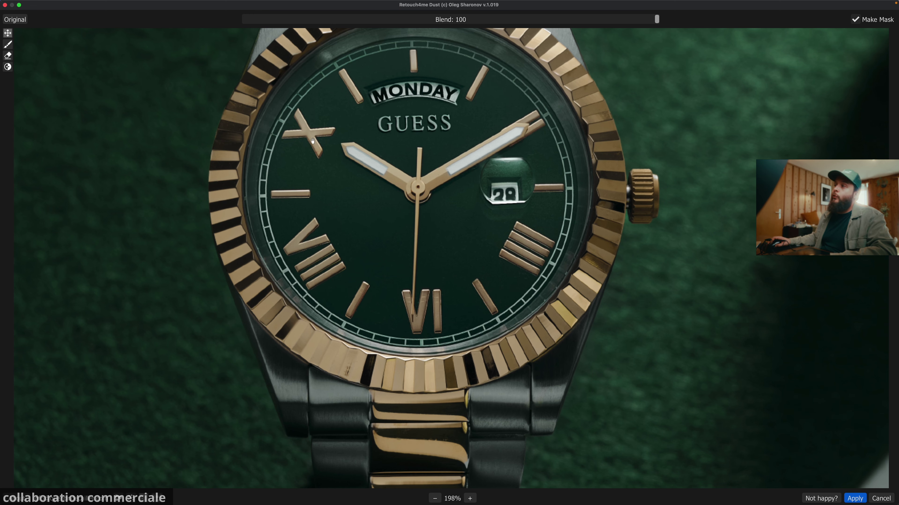
pyautogui.scroll(5, 430, 179)
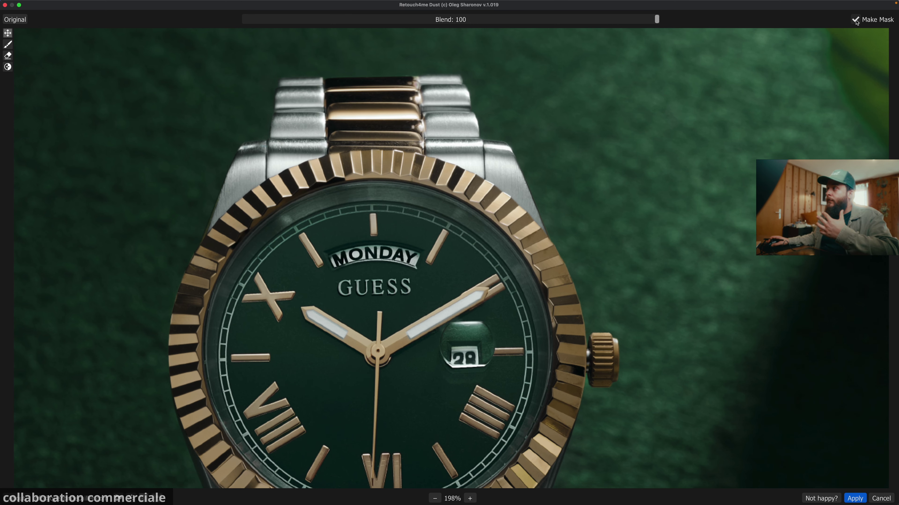
pyautogui.click(855, 499)
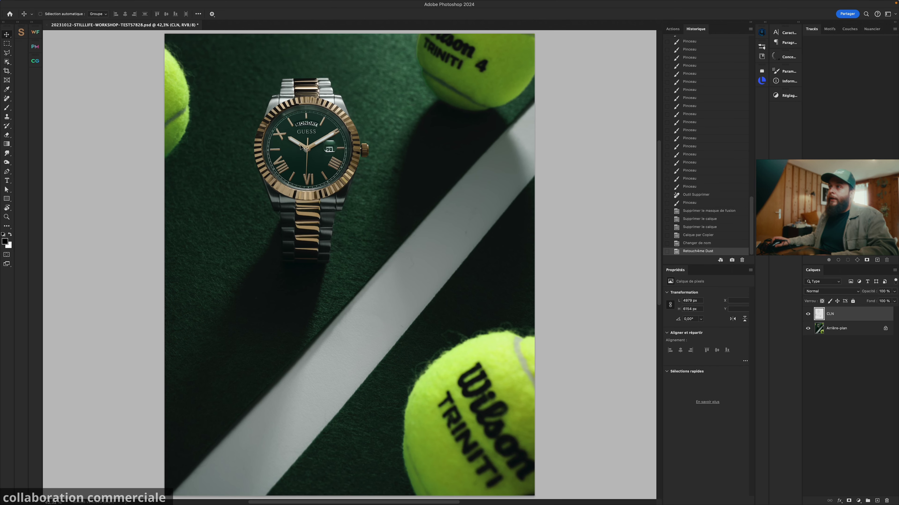
# Step: Inspect the cleaned watch dial and hide the CLN retouch behind a black layer mask
pyautogui.moveTo(300, 145); pyautogui.dragTo(360, 188)
pyautogui.scroll(-3, 379, 201)
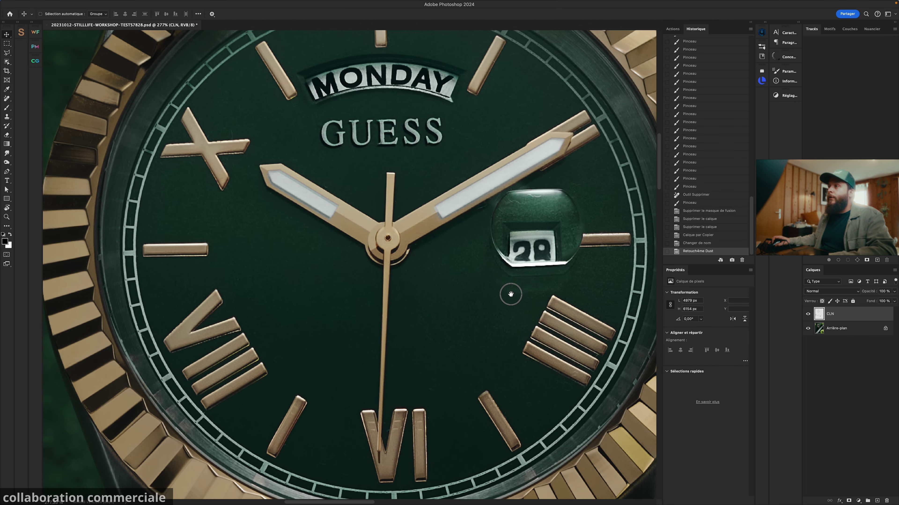
pyautogui.moveTo(514, 264); pyautogui.dragTo(473, 270)
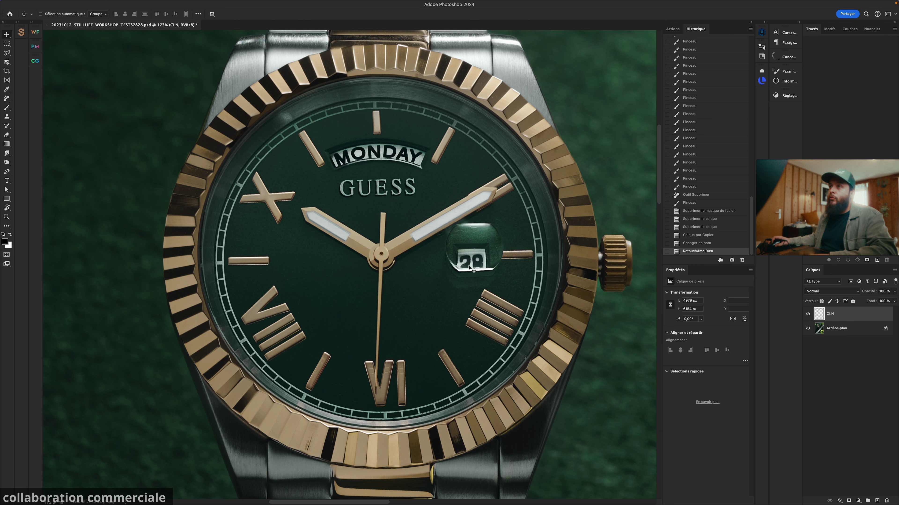
pyautogui.keyDown('alt'); pyautogui.click(849, 501); pyautogui.keyUp('alt')
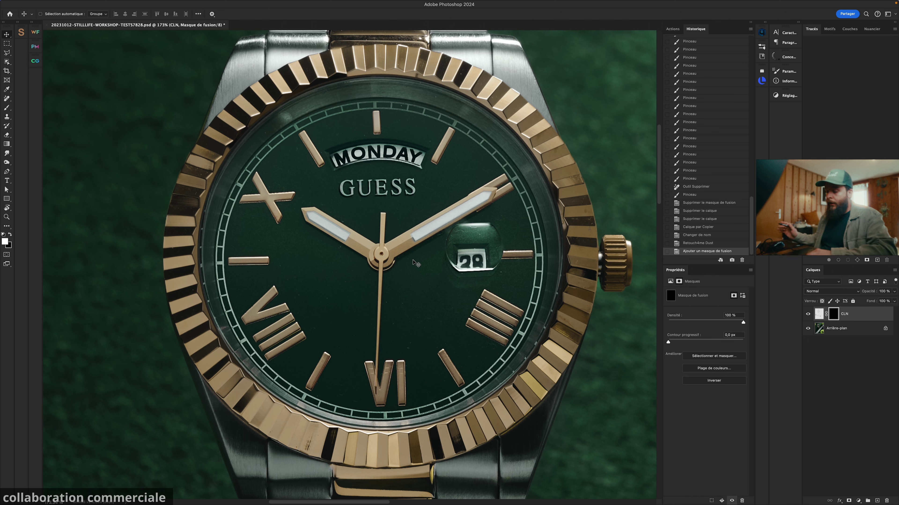
# Step: Paint white with the Brush on the CLN mask over the bezel's ridges, from the upper edge round to the crown
pyautogui.press('b')
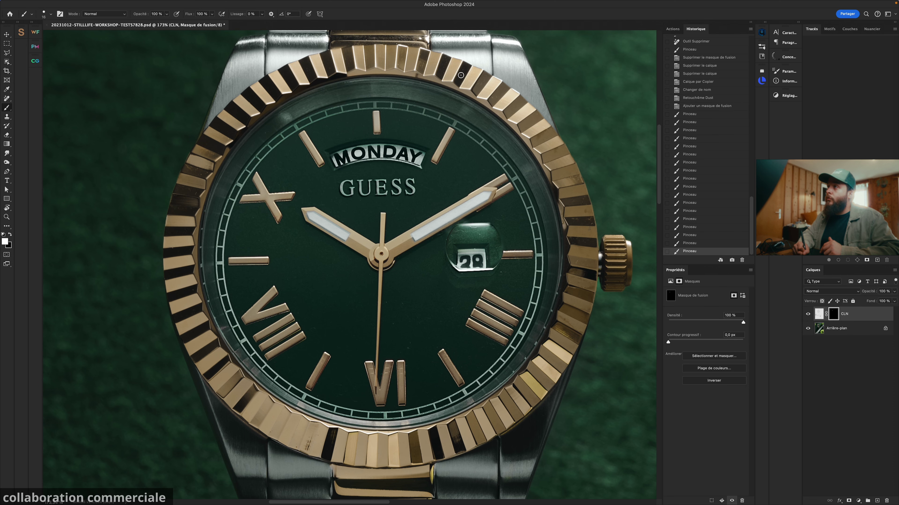
pyautogui.moveTo(461, 75); pyautogui.dragTo(469, 65)
pyautogui.click(487, 87)
pyautogui.click(480, 83)
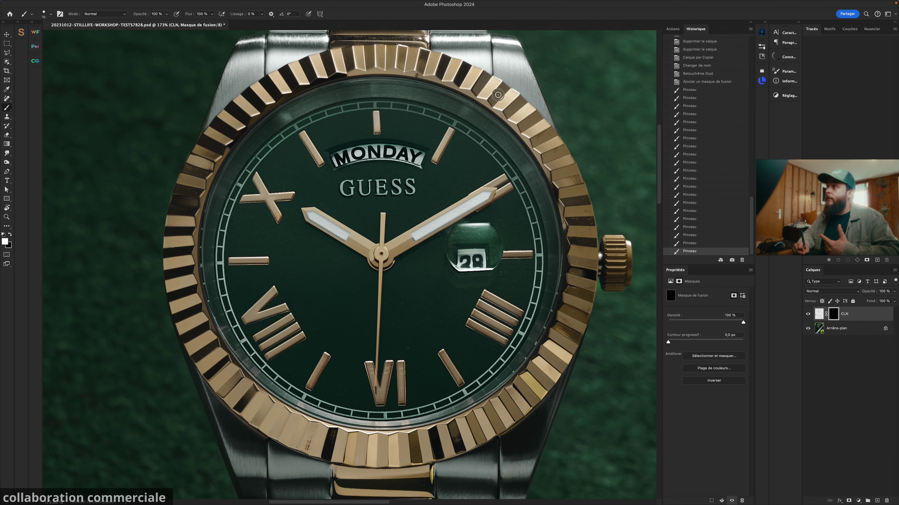
pyautogui.click(497, 95)
pyautogui.click(577, 219)
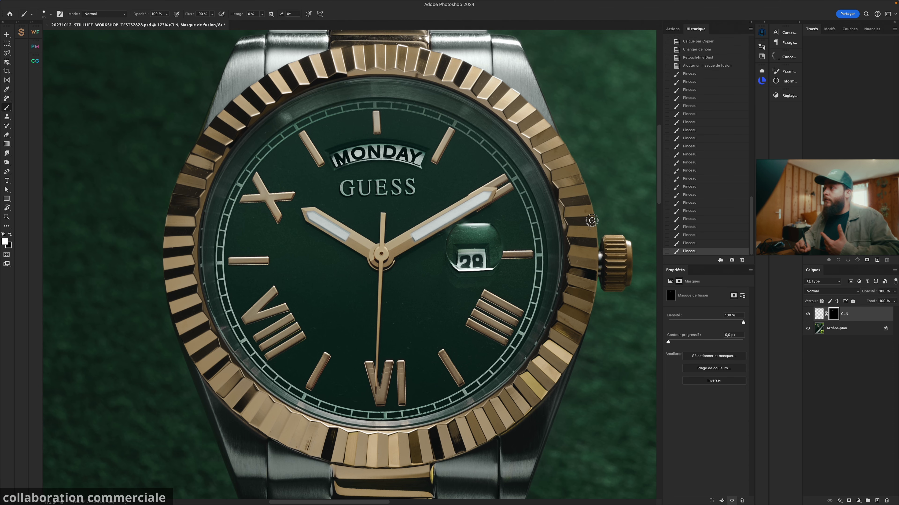
pyautogui.click(590, 220)
pyautogui.click(589, 226)
pyautogui.click(586, 214)
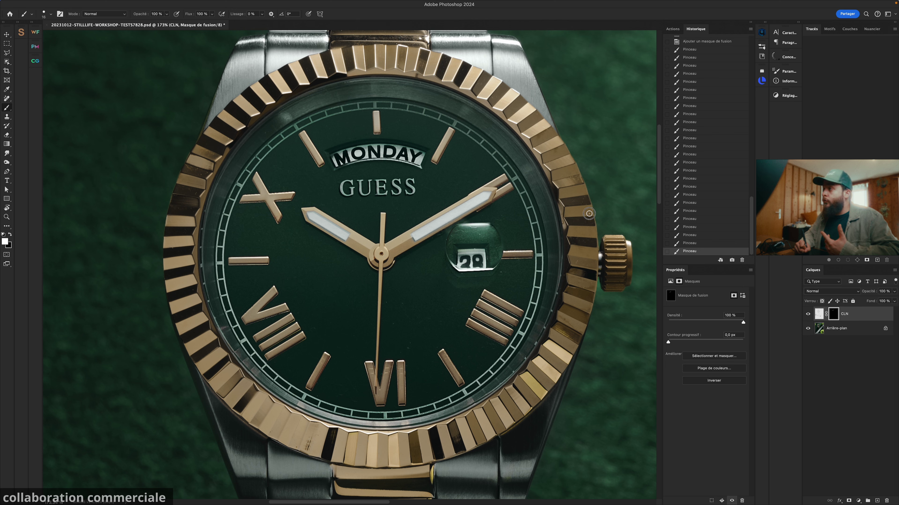
pyautogui.click(589, 213)
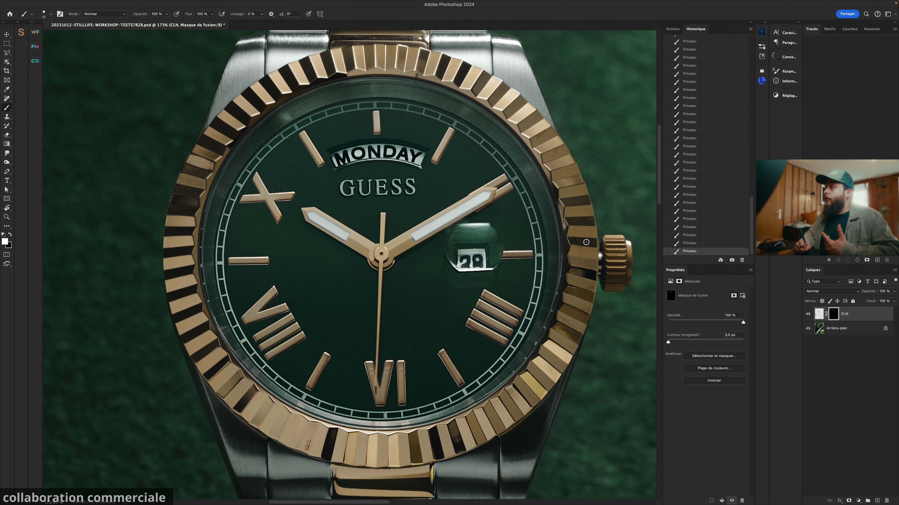
# Step: Target the CLN layer's image instead of its mask and set up the Remove tool at size 10
pyautogui.moveTo(592, 224); pyautogui.dragTo(479, 212)
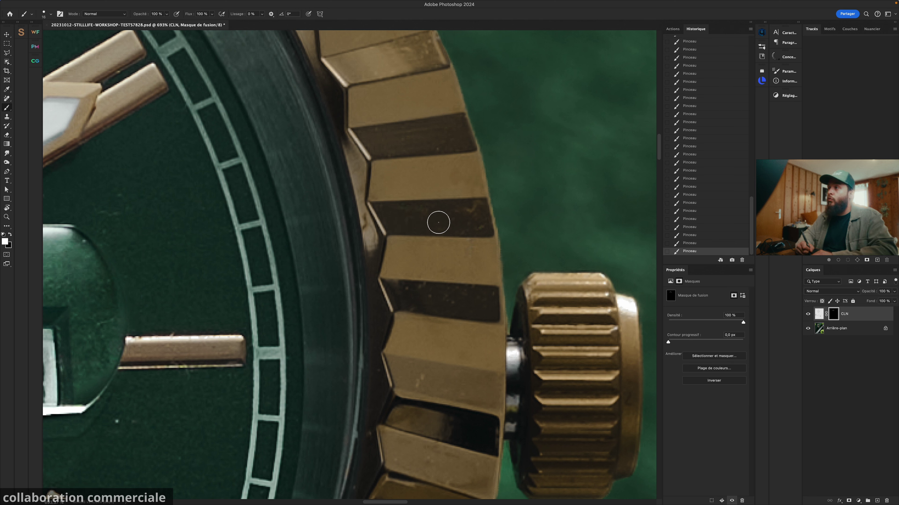
pyautogui.press('q')
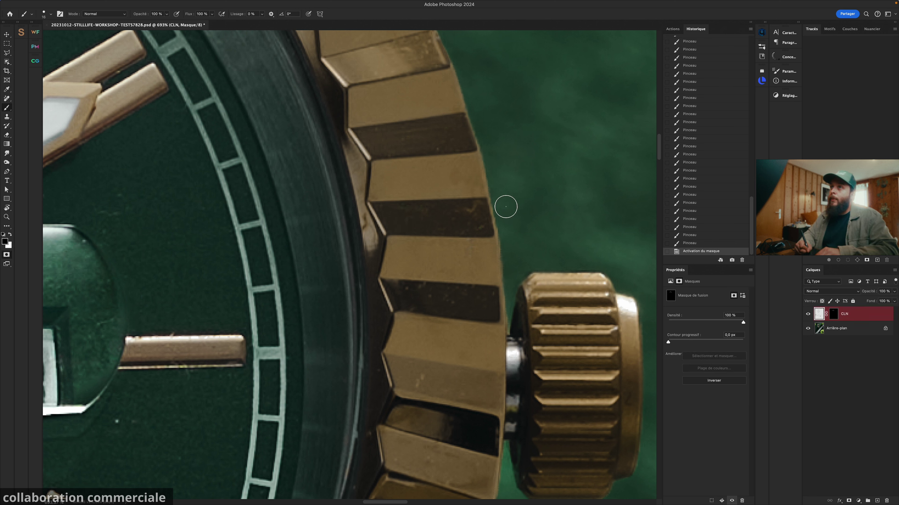
pyautogui.press('q')
pyautogui.press('j')
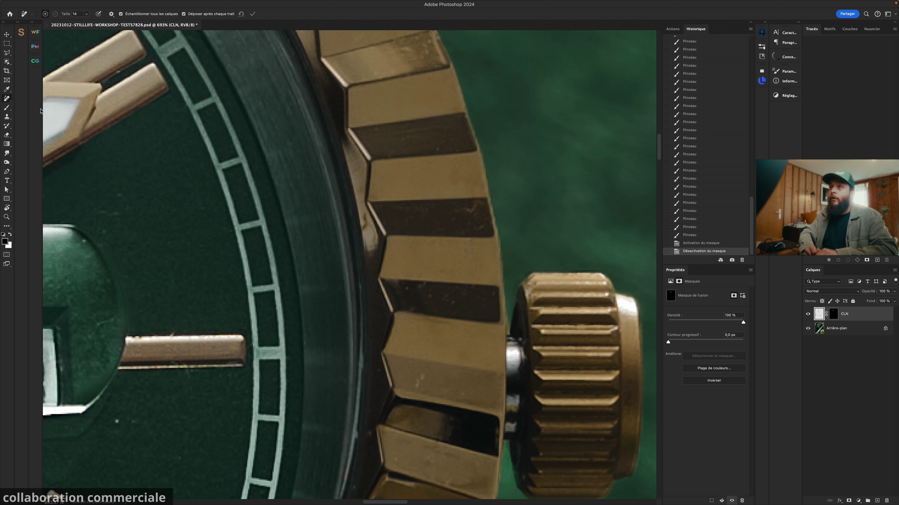
pyautogui.hotkey('shift', 'j')
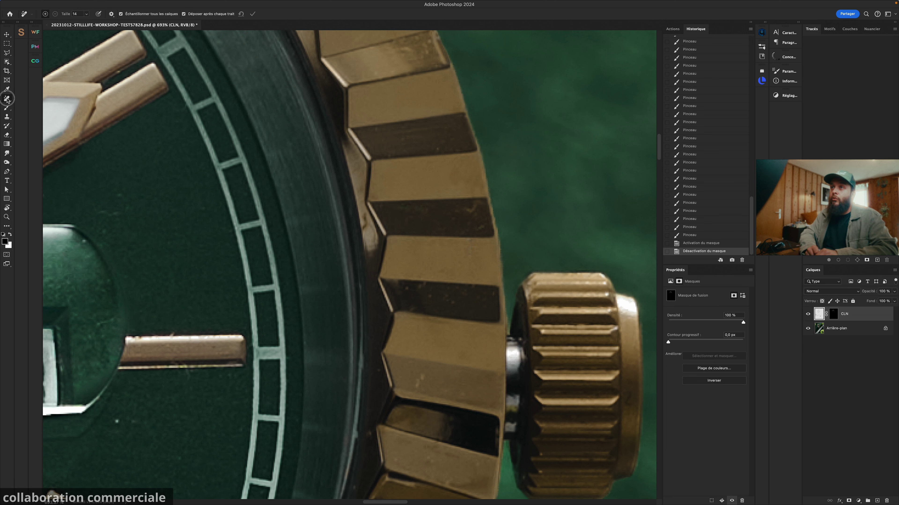
pyautogui.press('[')
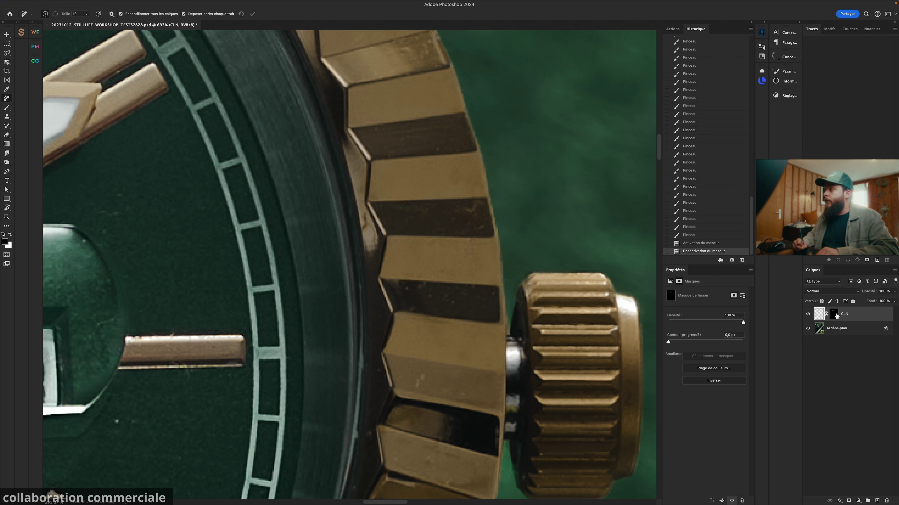
pyautogui.click(834, 314)
pyautogui.click(819, 314)
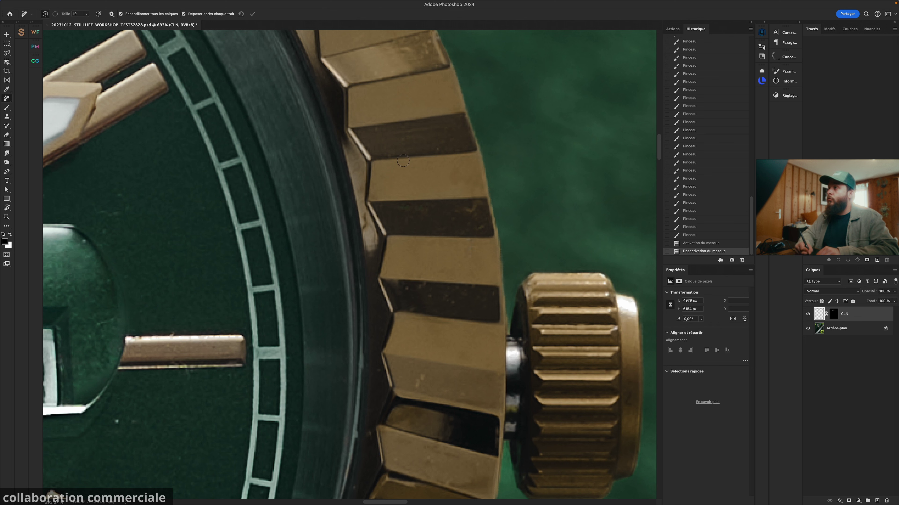
# Step: Remove the remaining specks and scratches from the dark bezel facet just above the crown with the Remove tool
pyautogui.moveTo(461, 213); pyautogui.dragTo(483, 205)
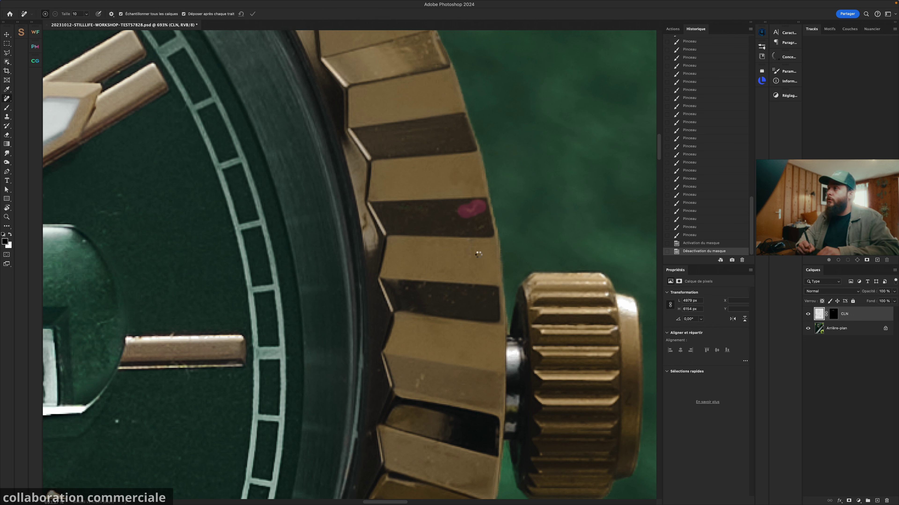
pyautogui.click(483, 229)
pyautogui.click(472, 223)
pyautogui.click(478, 212)
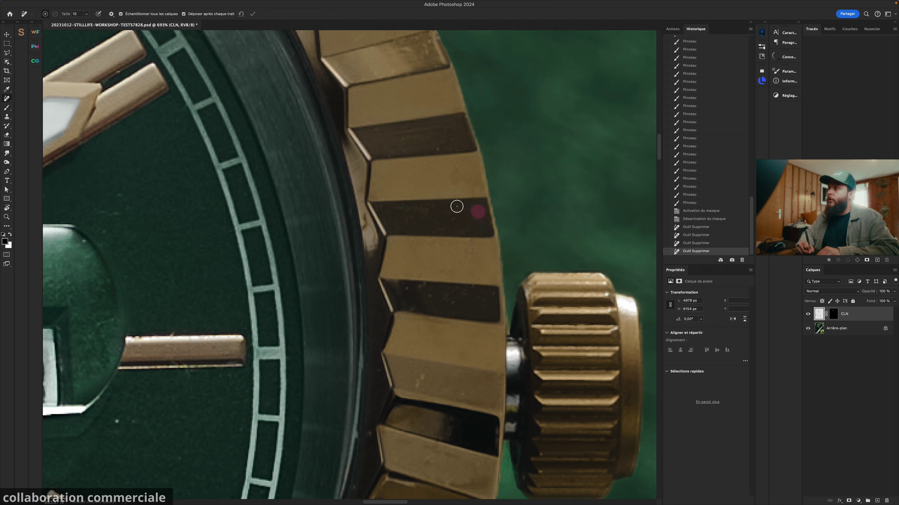
pyautogui.click(454, 210)
pyautogui.click(466, 228)
pyautogui.click(439, 228)
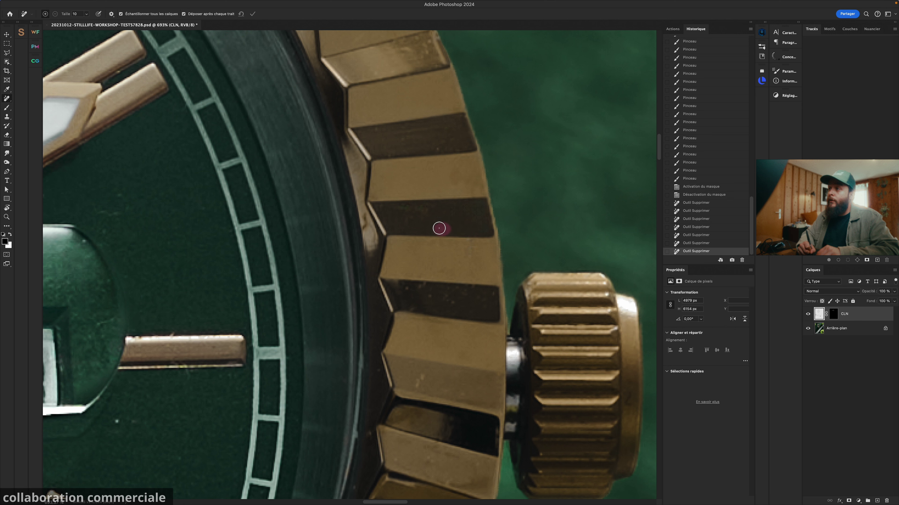
pyautogui.moveTo(399, 221)
pyautogui.mouseDown()
pyautogui.moveTo(427, 209)
pyautogui.moveTo(405, 204)
pyautogui.moveTo(397, 225)
pyautogui.mouseUp()
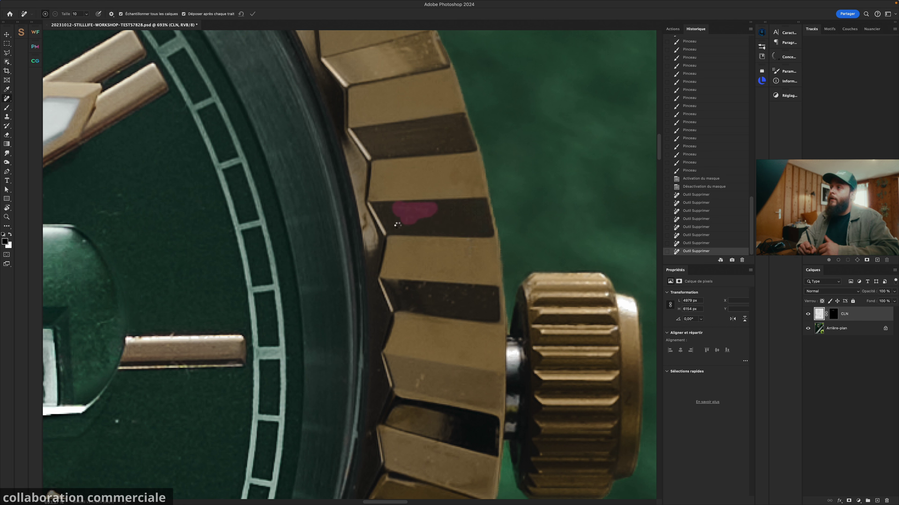
pyautogui.click(374, 208)
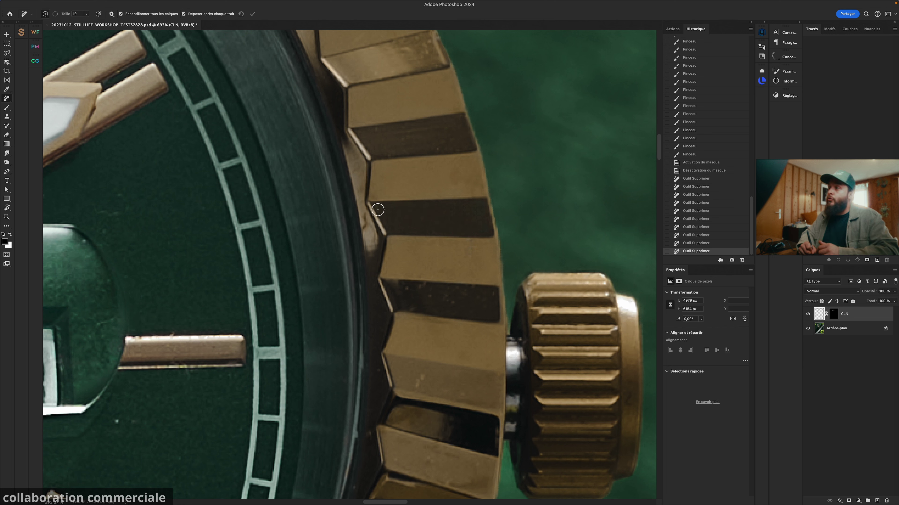
pyautogui.click(376, 208)
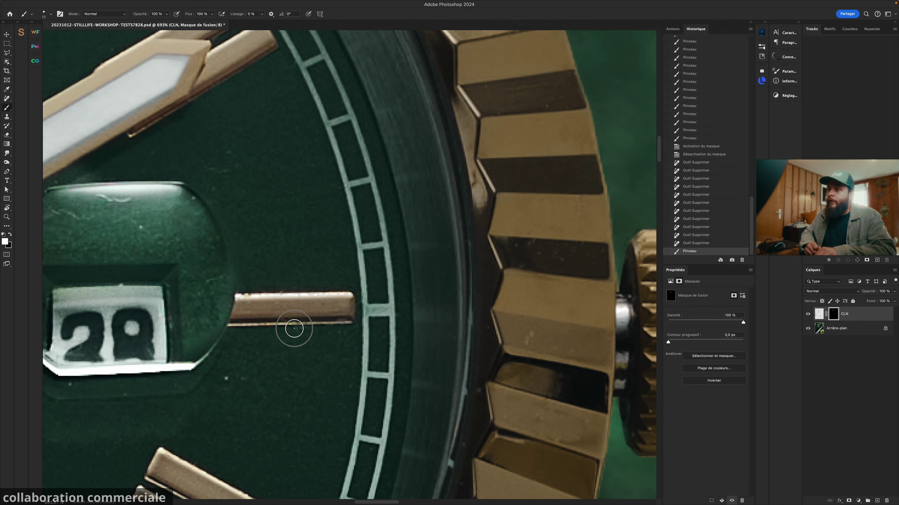
# Step: Paint white with the Brush on the CLN mask along the edges of the three o'clock hour marker
pyautogui.moveTo(294, 329); pyautogui.dragTo(287, 327)
pyautogui.click(284, 298)
pyautogui.moveTo(283, 296); pyautogui.dragTo(258, 290)
pyautogui.moveTo(272, 292); pyautogui.dragTo(336, 305)
pyautogui.moveTo(320, 314); pyautogui.dragTo(274, 324)
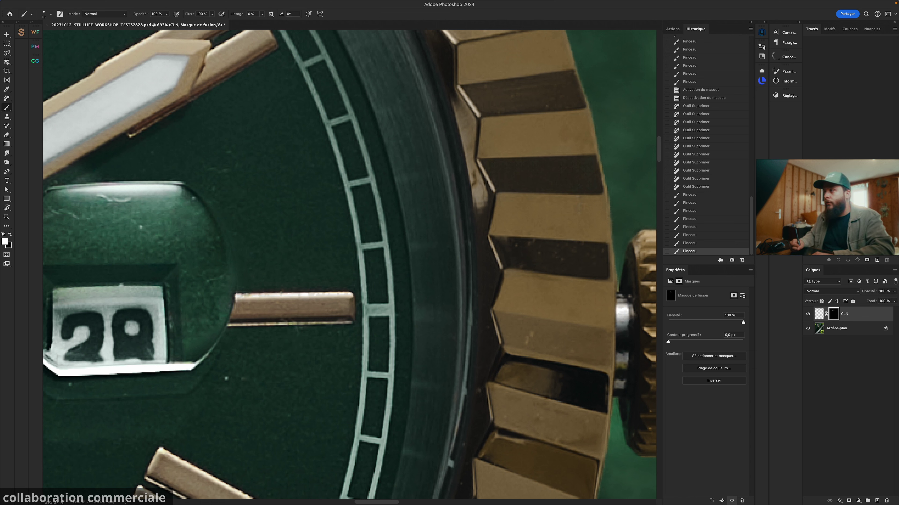
# Step: Clean the leftover specks on the three o'clock marker's upper and lower edges on the CLN image, using the Remove tool at size 7
pyautogui.click(819, 313)
pyautogui.press('q')
pyautogui.press('q')
pyautogui.press('j')
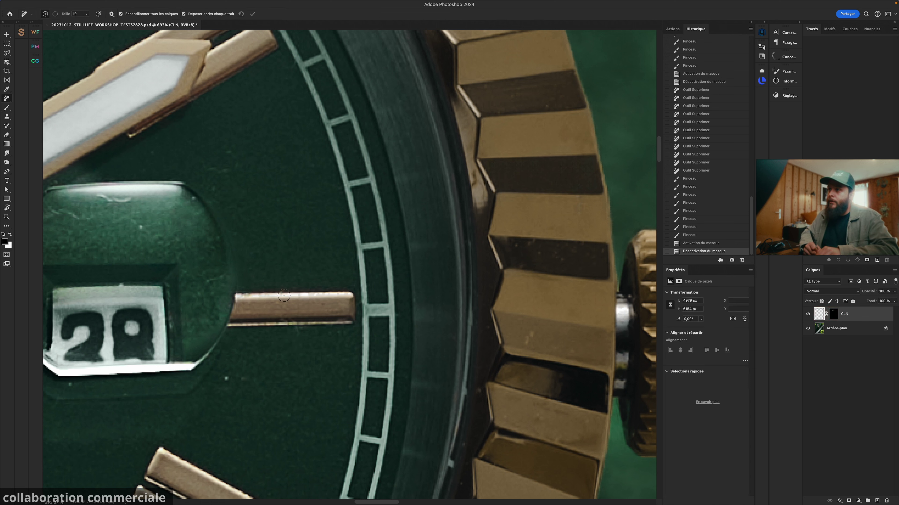
pyautogui.moveTo(285, 292); pyautogui.dragTo(279, 293)
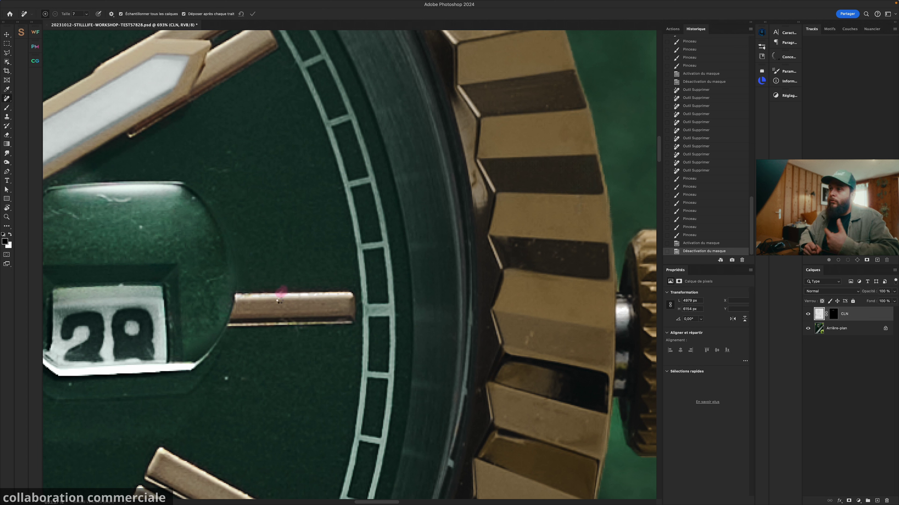
pyautogui.moveTo(247, 292)
pyautogui.mouseDown()
pyautogui.moveTo(236, 293)
pyautogui.moveTo(256, 292)
pyautogui.mouseUp()
pyautogui.moveTo(298, 330); pyautogui.dragTo(292, 323)
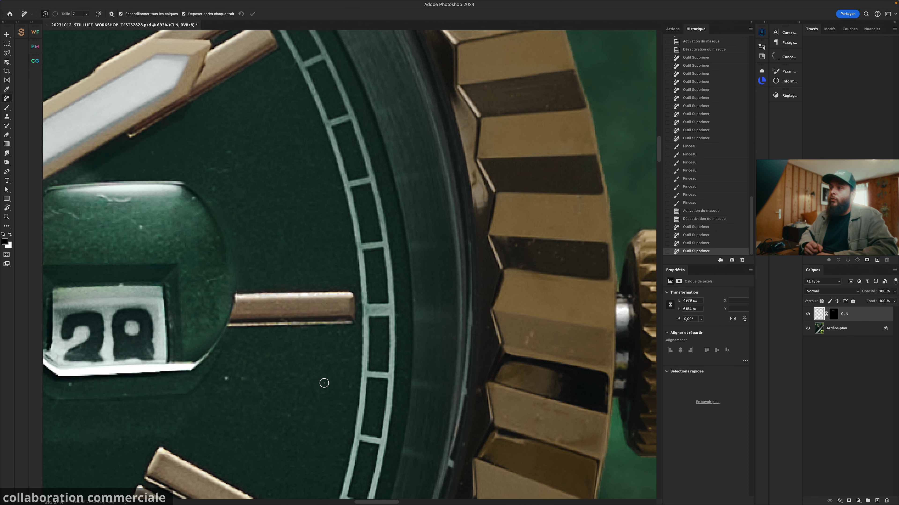
# Step: Examine the retouched watch in the whole photo and in close-up with the Move tool active
pyautogui.press('super+0')
pyautogui.press('v')
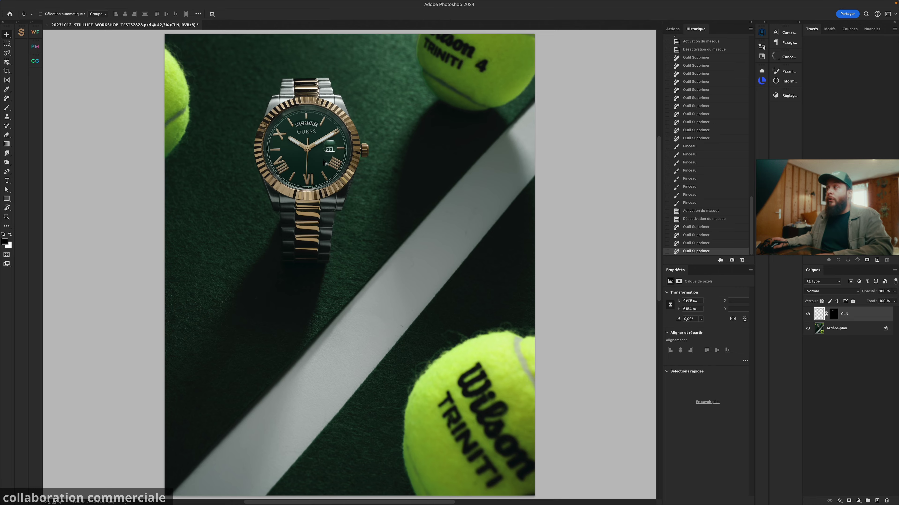
pyautogui.scroll(8, 324, 162)
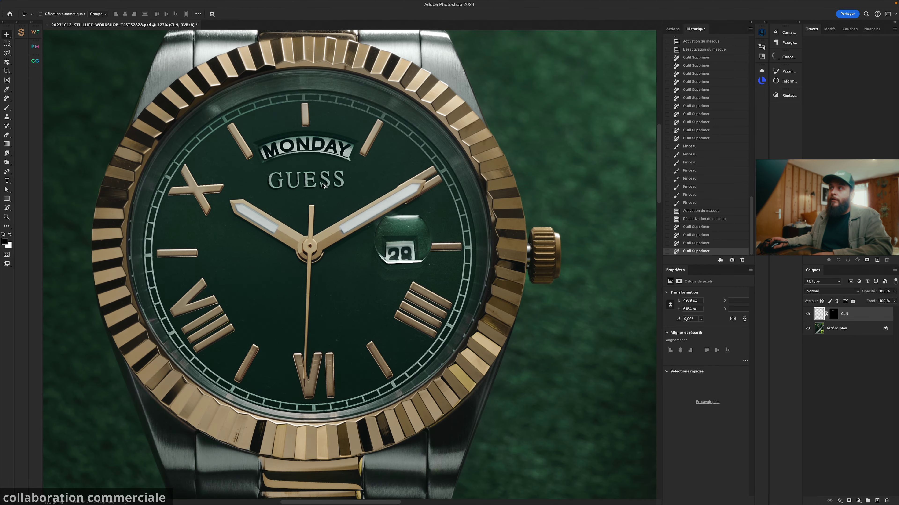
pyautogui.scroll(-3, 324, 185)
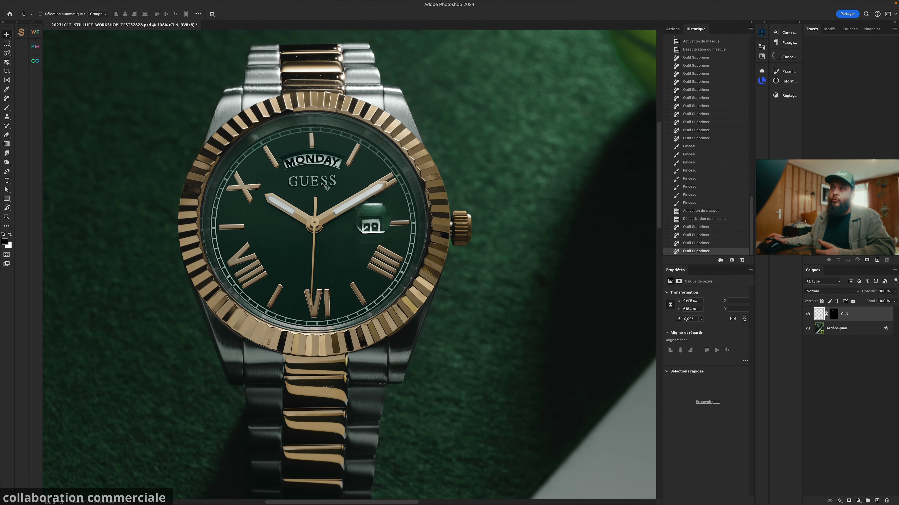